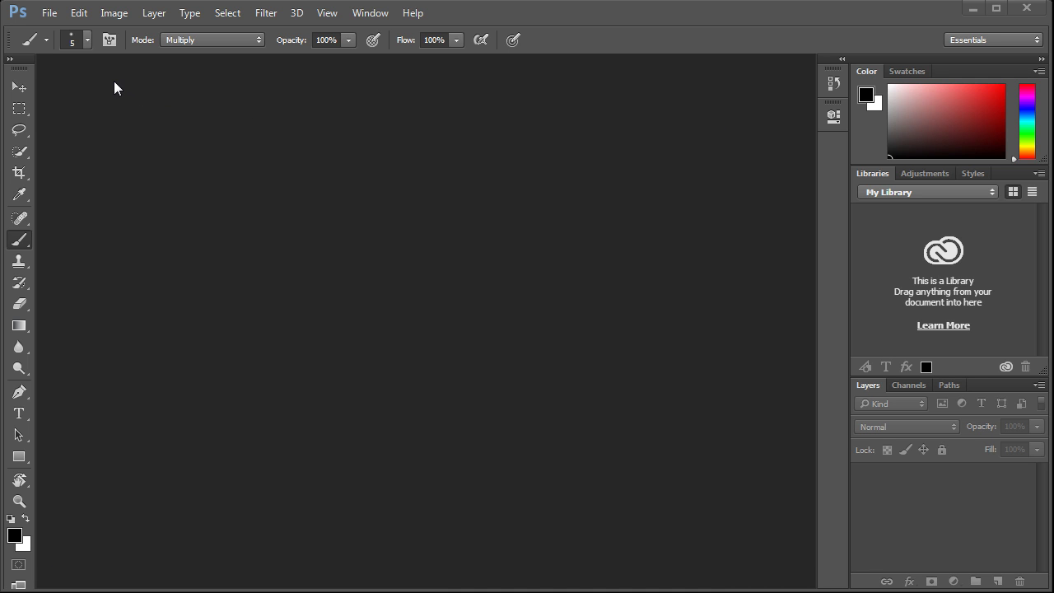
- Move Photoshop aside and drag the desktop file imagem_1.jpg onto the canvas to open the lion photo
left_click(144, 109)
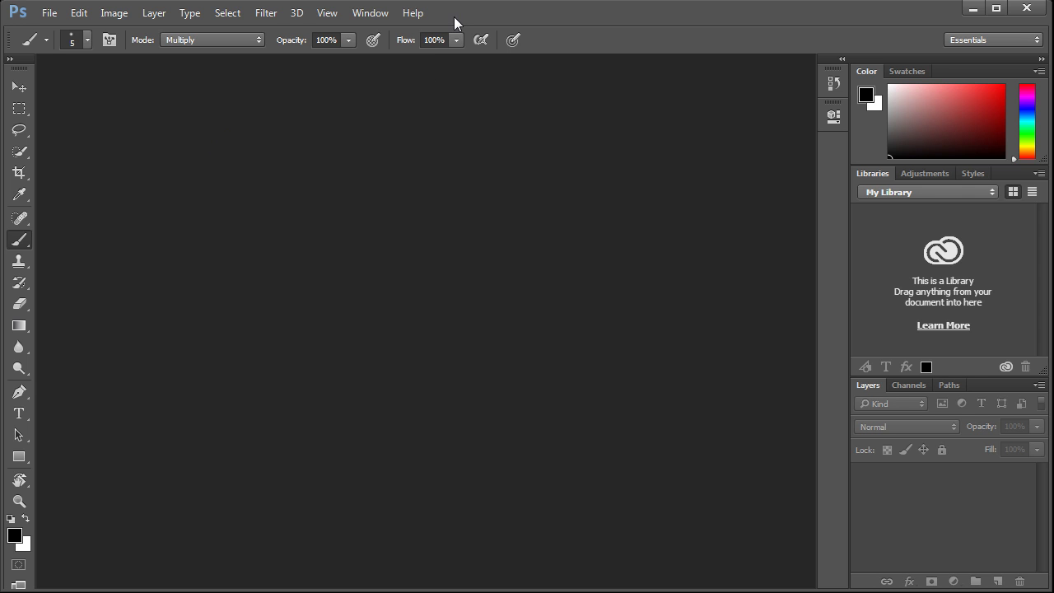
left_click_drag(454, 14, 565, 16)
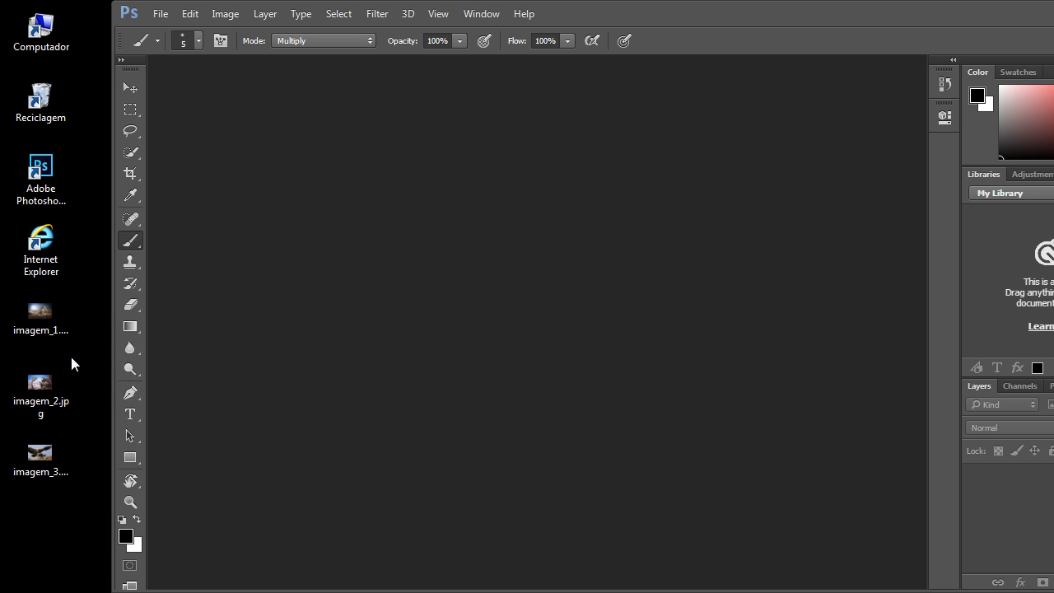
left_click(37, 319)
mouse_move(36, 320)
left_mouse_down()
mouse_move(263, 392)
mouse_move(328, 366)
mouse_move(380, 284)
left_mouse_up()
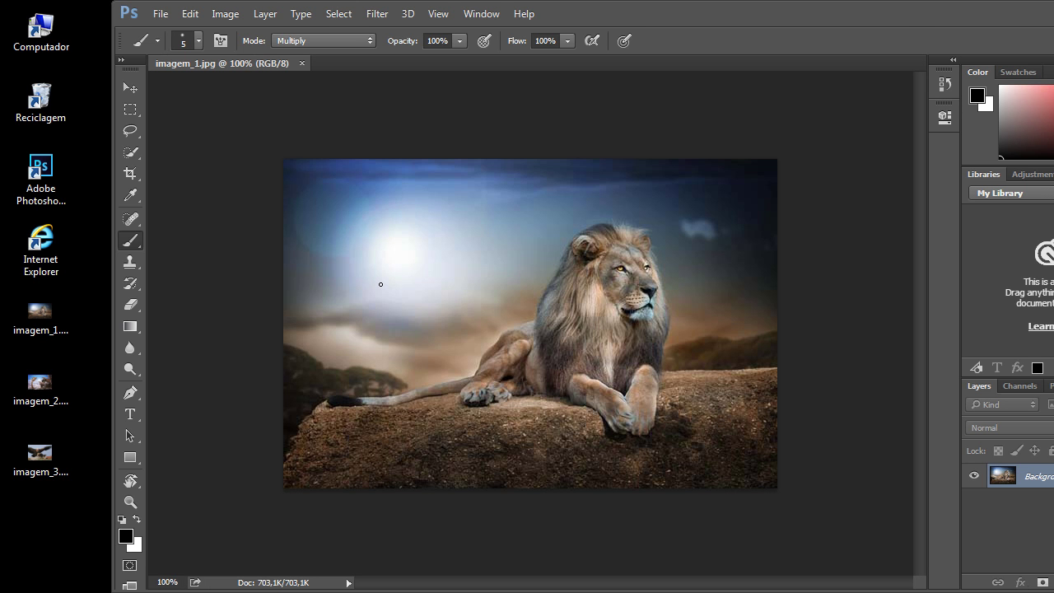
- Move the Photoshop window back to fit the screen, re-confirm the zoom percentage, then undo
left_click_drag(714, 16, 603, 16)
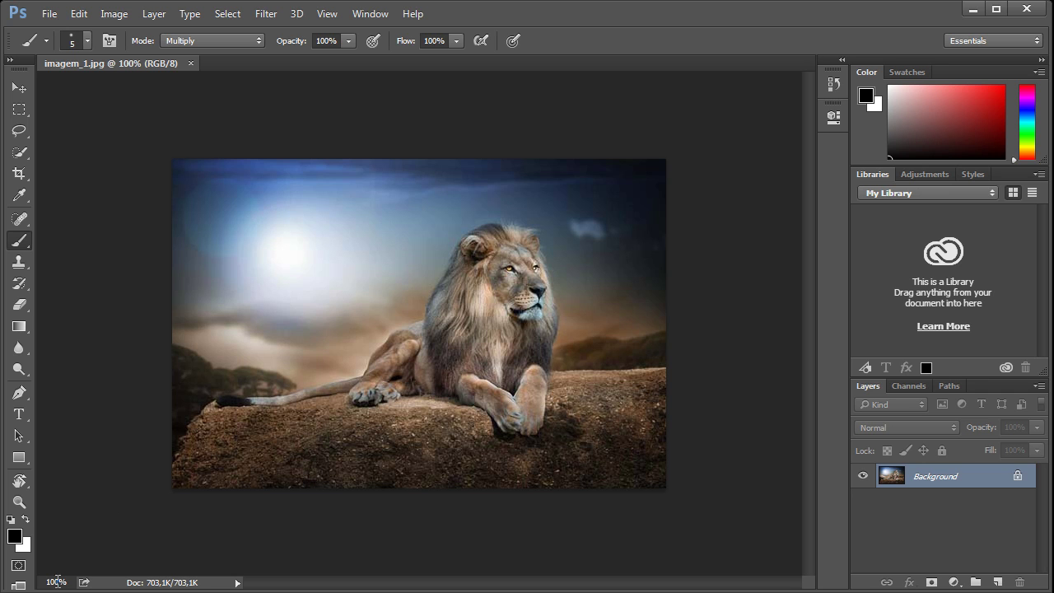
left_click_drag(70, 582, 63, 581)
key("Return")
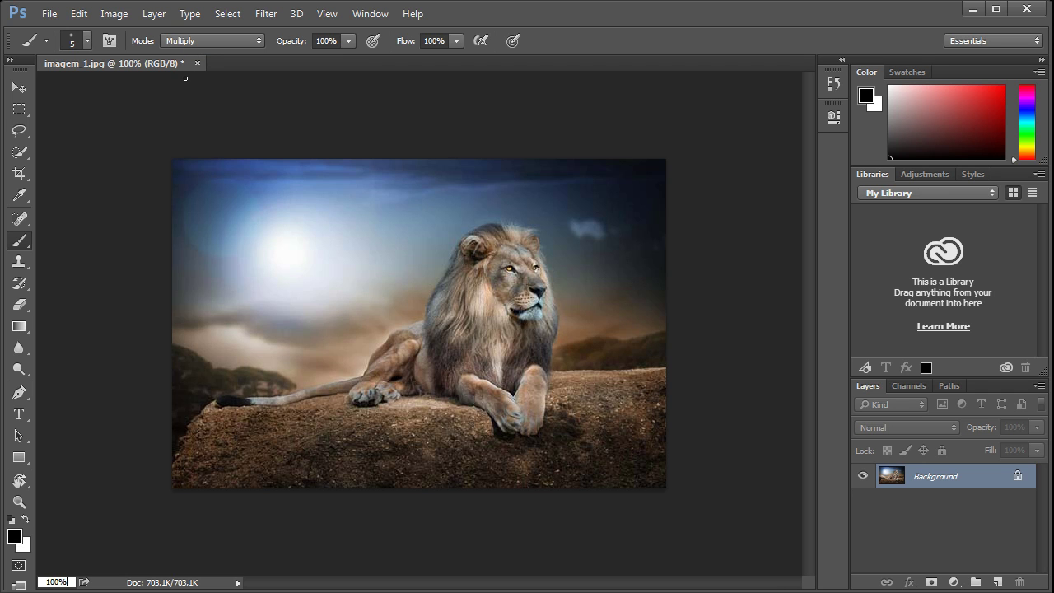
key("ctrl+z")
- Save the lion photo with File > Save, then brush a black curve over the sun
left_click(49, 14)
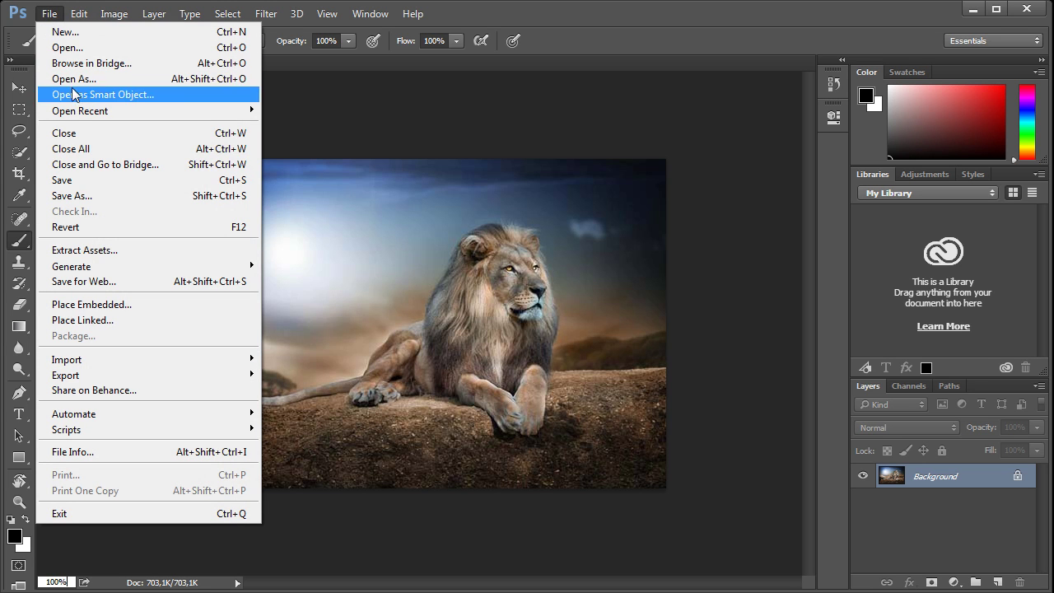
left_click(75, 181)
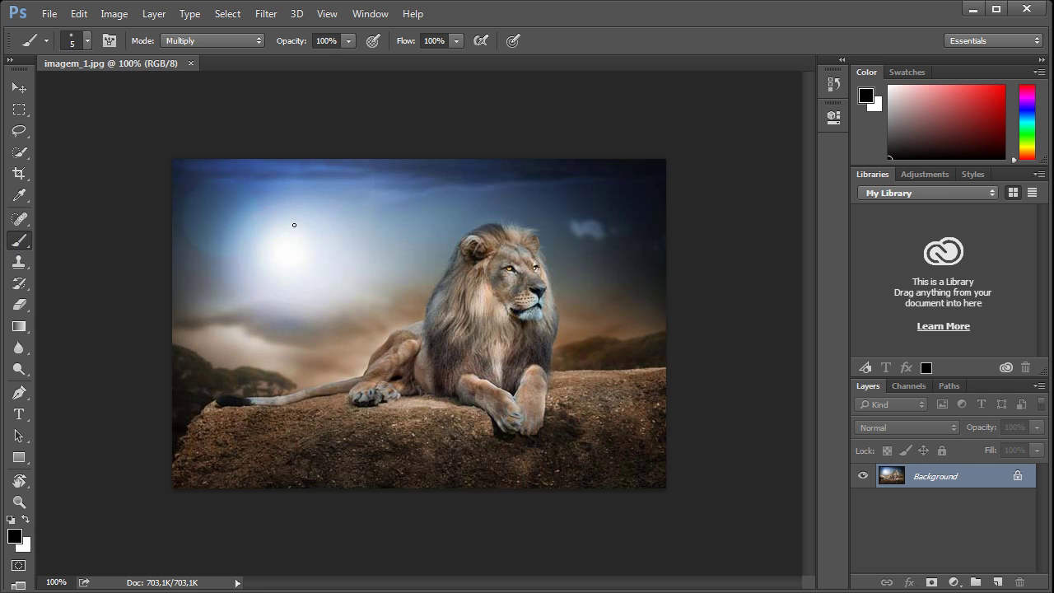
left_click_drag(290, 221, 318, 284)
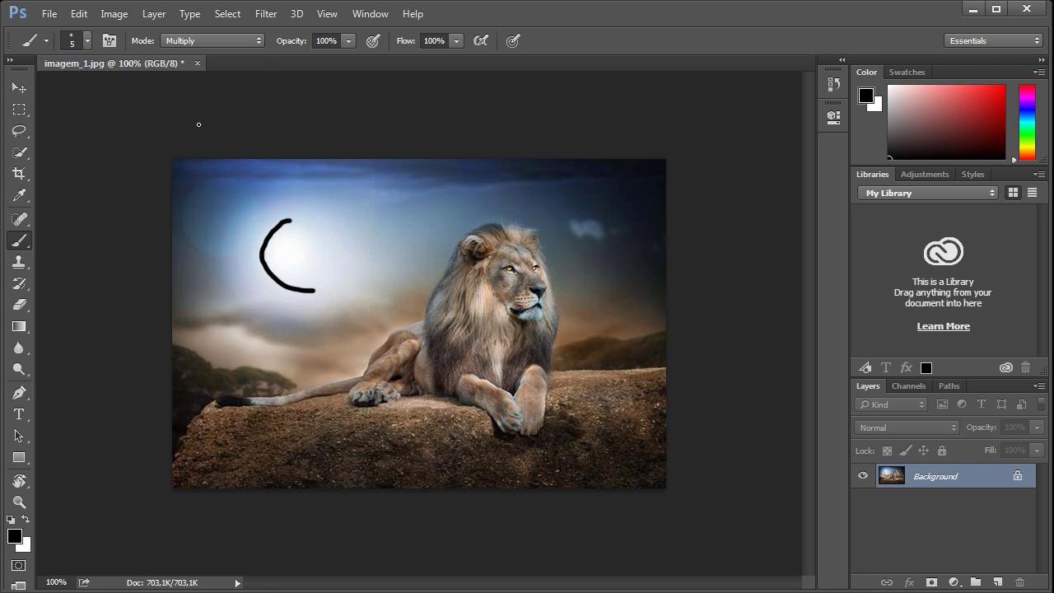
left_click(50, 14)
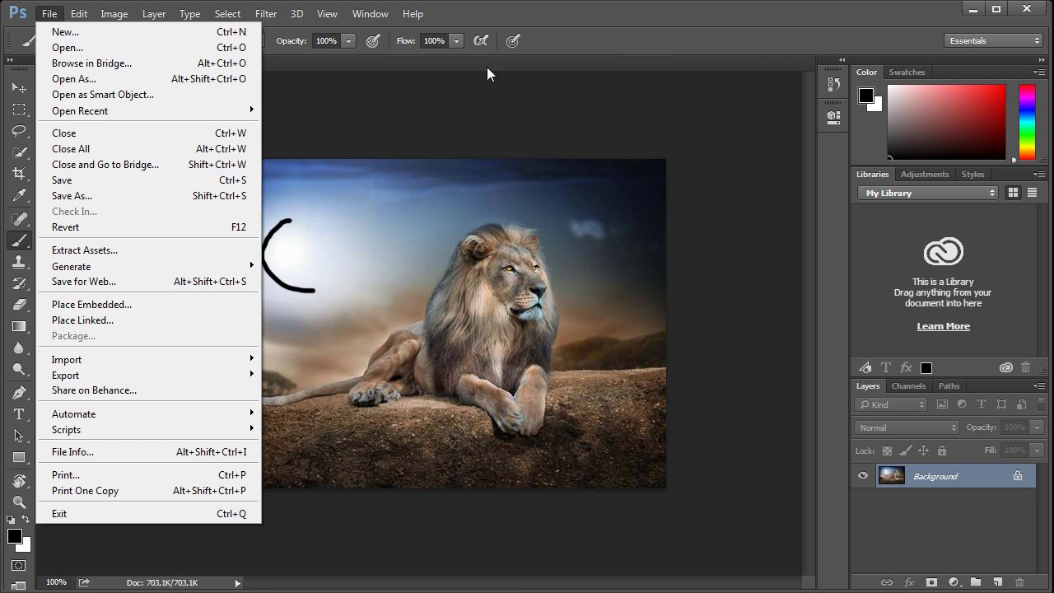
- Dismiss the File menu and remove the black stroke with Edit > Undo Brush Tool
left_click(599, 49)
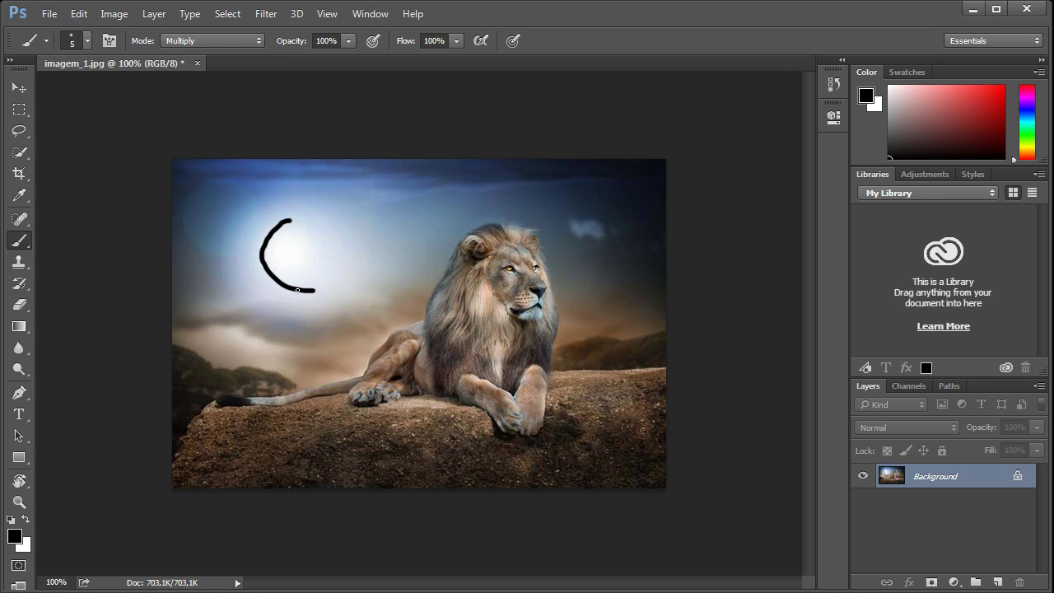
left_click(79, 14)
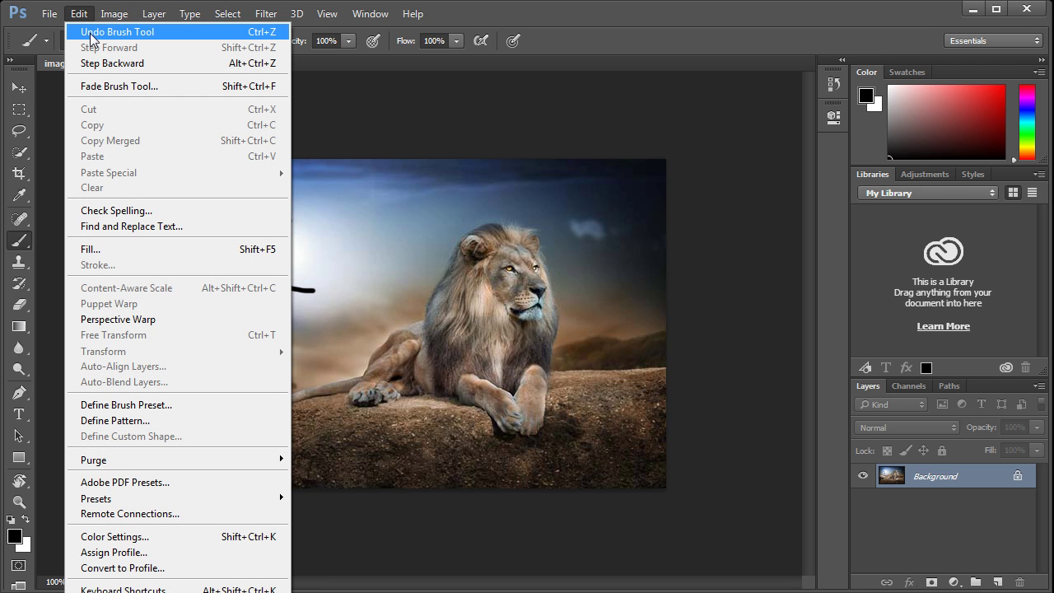
left_click(93, 33)
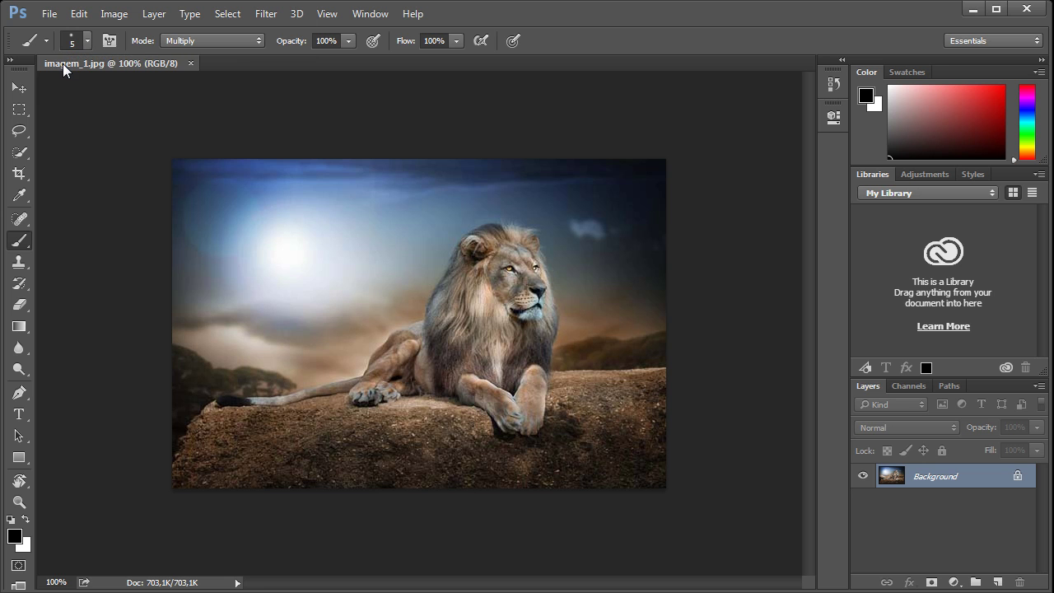
- Float the lion document as a window, enlarge and reposition it, then redock it as a tab
left_click_drag(63, 64, 169, 115)
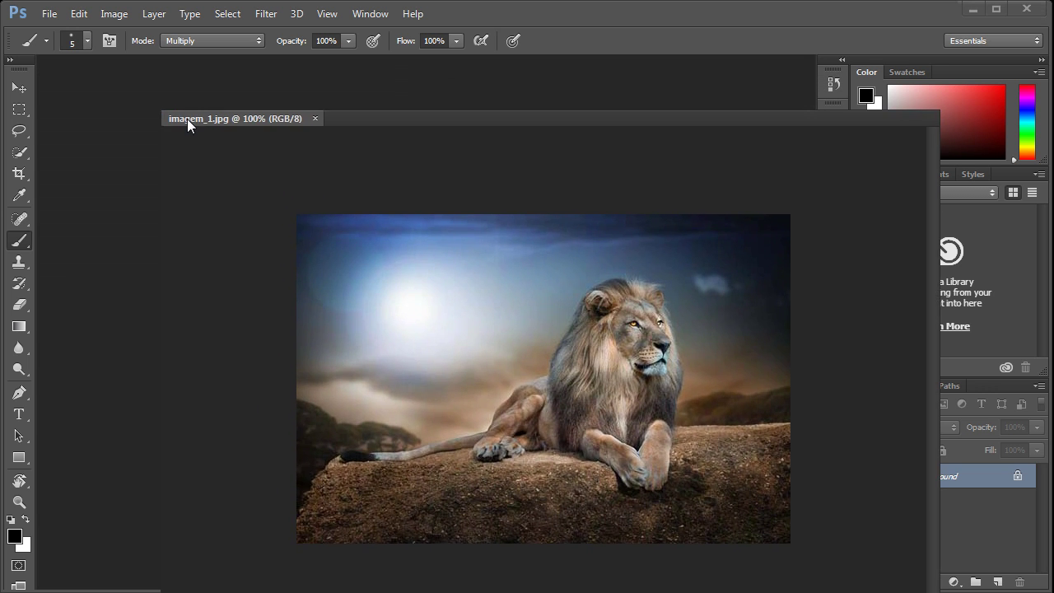
left_click_drag(169, 114, 187, 119)
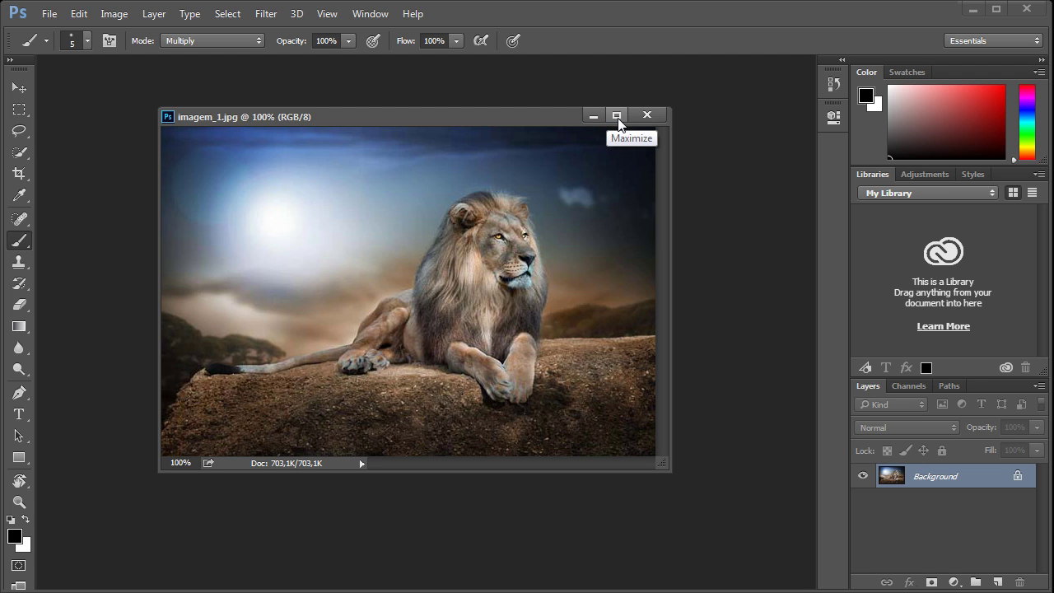
mouse_move(667, 469)
left_mouse_down()
mouse_move(739, 501)
mouse_move(543, 520)
mouse_move(774, 520)
left_mouse_up()
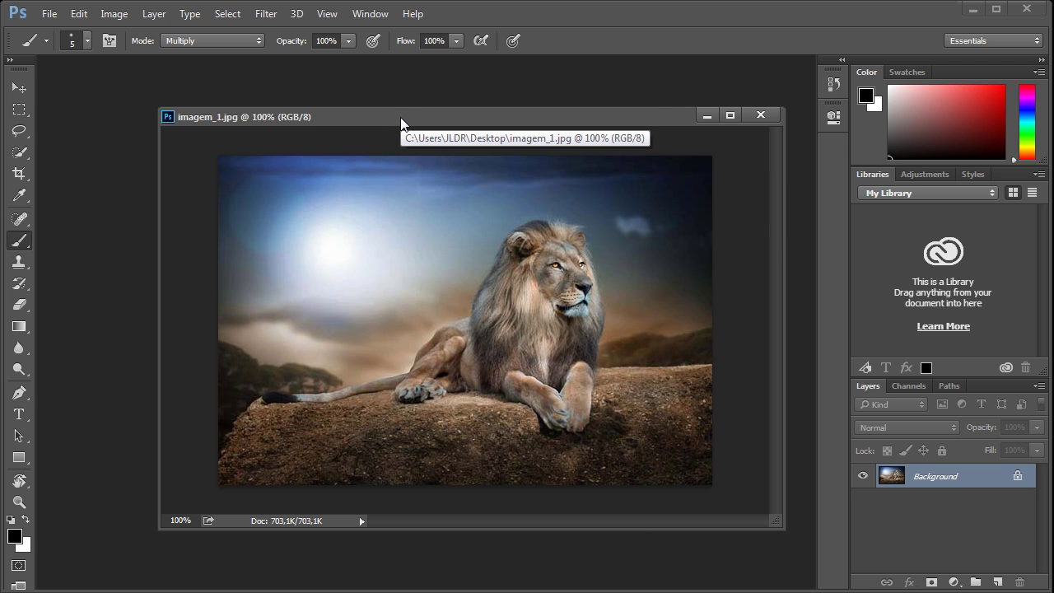
left_click_drag(397, 116, 313, 63)
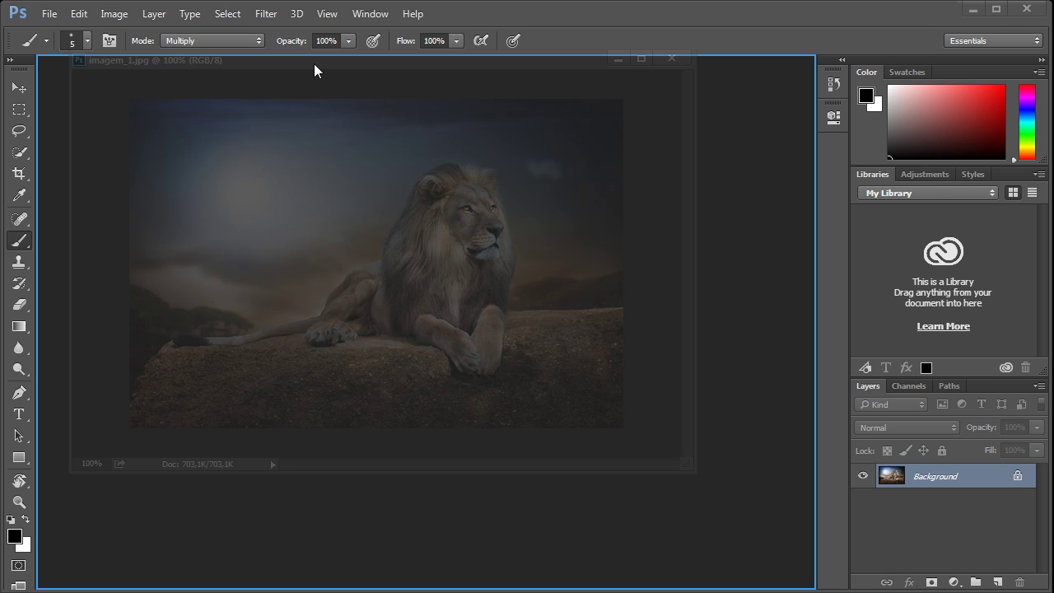
left_click_drag(314, 63, 313, 63)
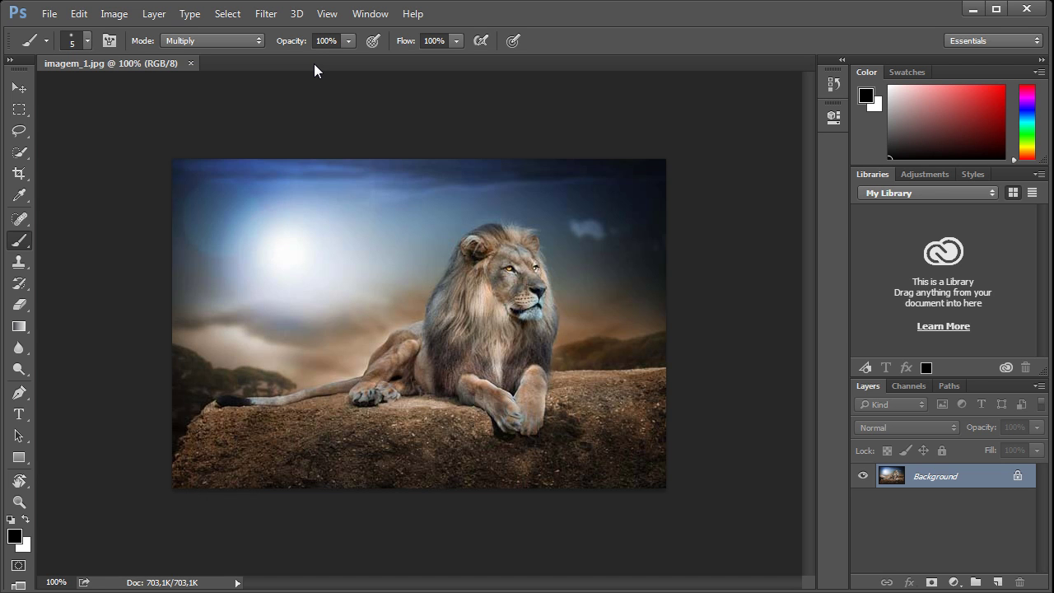
- Float the lion document again, switch screen mode, then shift Photoshop right to uncover the desktop files
left_click_drag(87, 60, 213, 135)
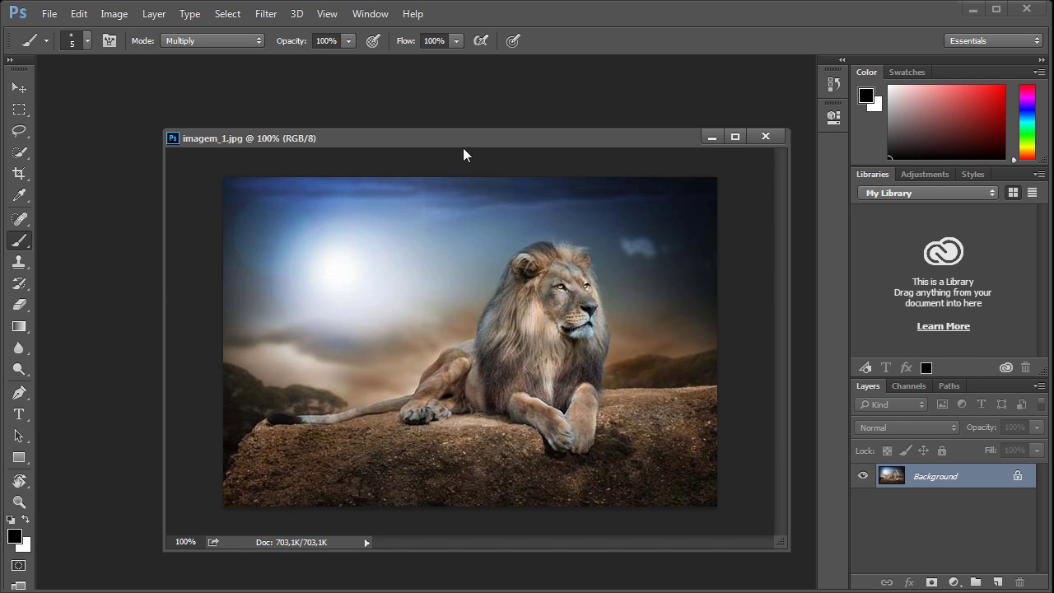
key("f")
key("f")
left_click_drag(579, 146, 450, 64)
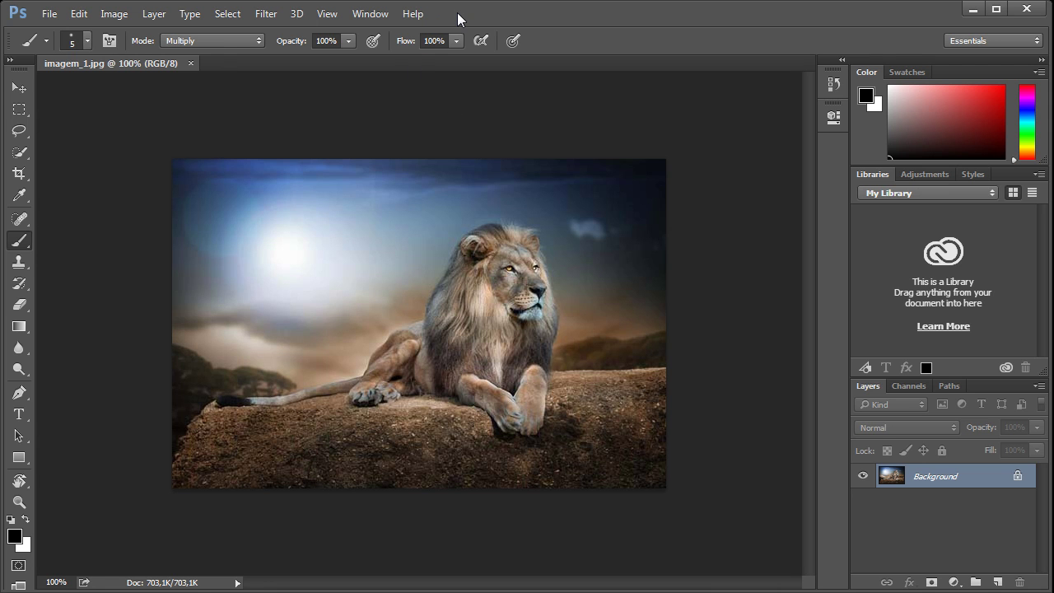
left_click_drag(458, 10, 533, 17)
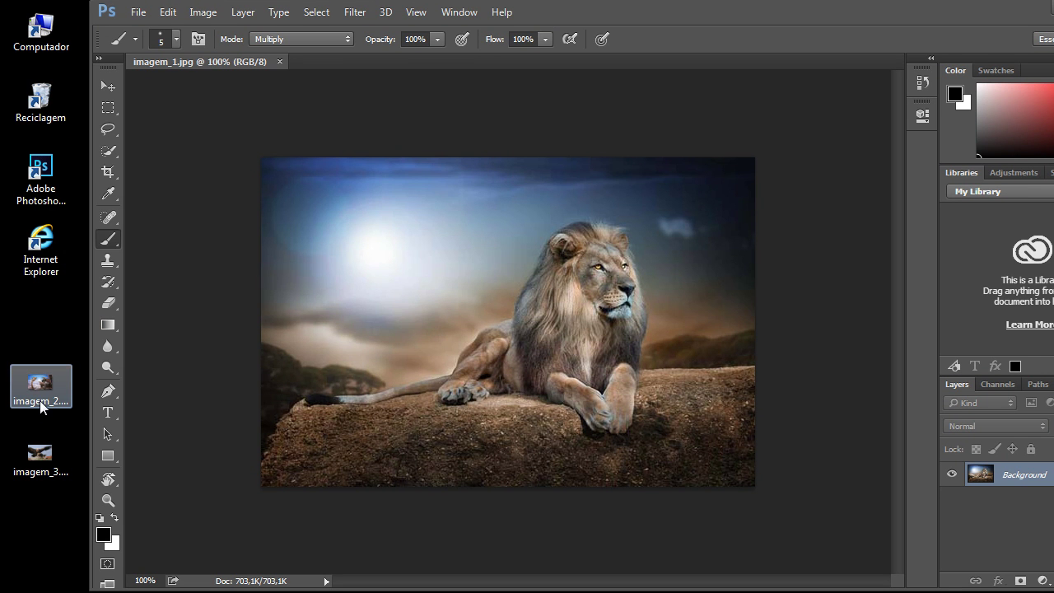
left_click_drag(43, 400, 177, 308)
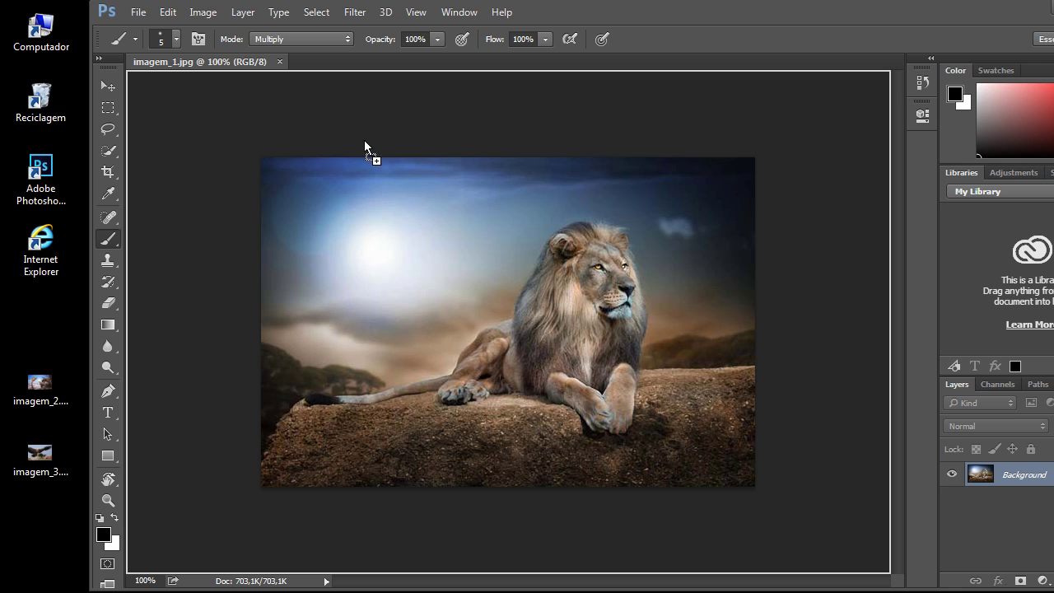
mouse_move(278, 82)
left_mouse_down()
mouse_move(141, 71)
mouse_move(152, 143)
left_mouse_up()
mouse_move(252, 200)
left_mouse_down()
mouse_move(369, 244)
mouse_move(260, 269)
left_mouse_up()
mouse_move(306, 78)
left_mouse_down()
mouse_move(367, 45)
mouse_move(334, 57)
mouse_move(327, 75)
left_mouse_up()
mouse_move(239, 317)
left_mouse_down()
mouse_move(480, 318)
mouse_move(466, 228)
mouse_move(281, 301)
left_mouse_up()
left_click_drag(505, 294, 278, 302)
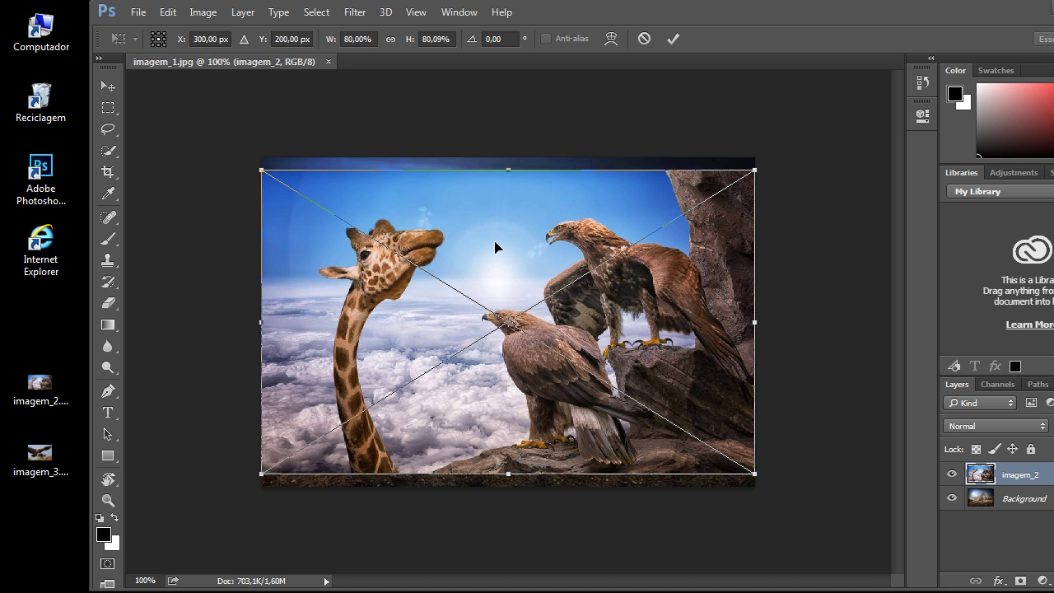
key("Escape")
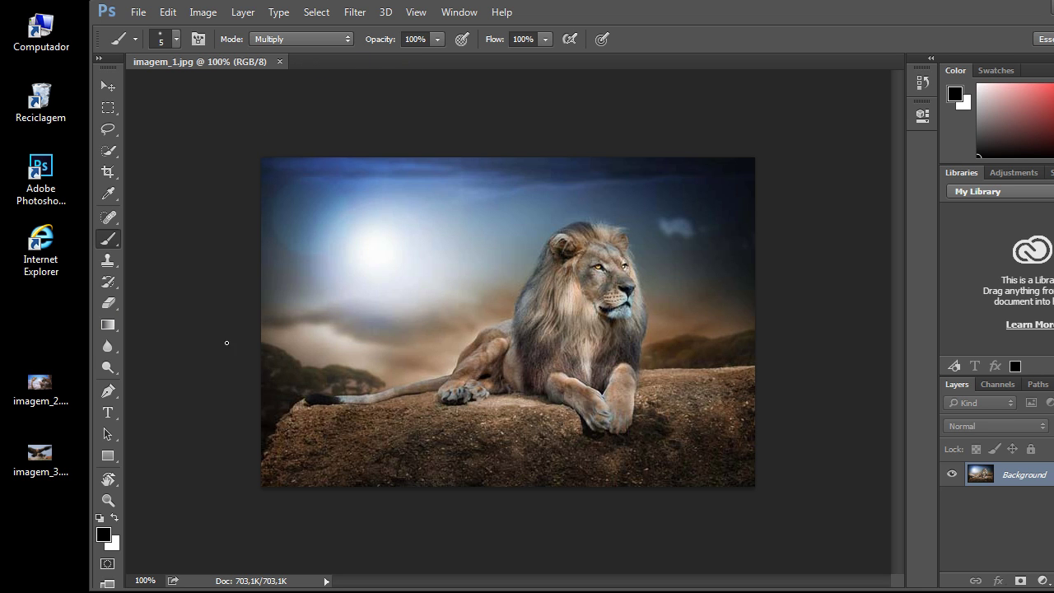
- Drag imagem_2.jpg from the desktop into Photoshop as its own tab, then compare it with the lion tab
mouse_move(38, 395)
left_mouse_down()
mouse_move(251, 292)
mouse_move(305, 290)
left_mouse_up()
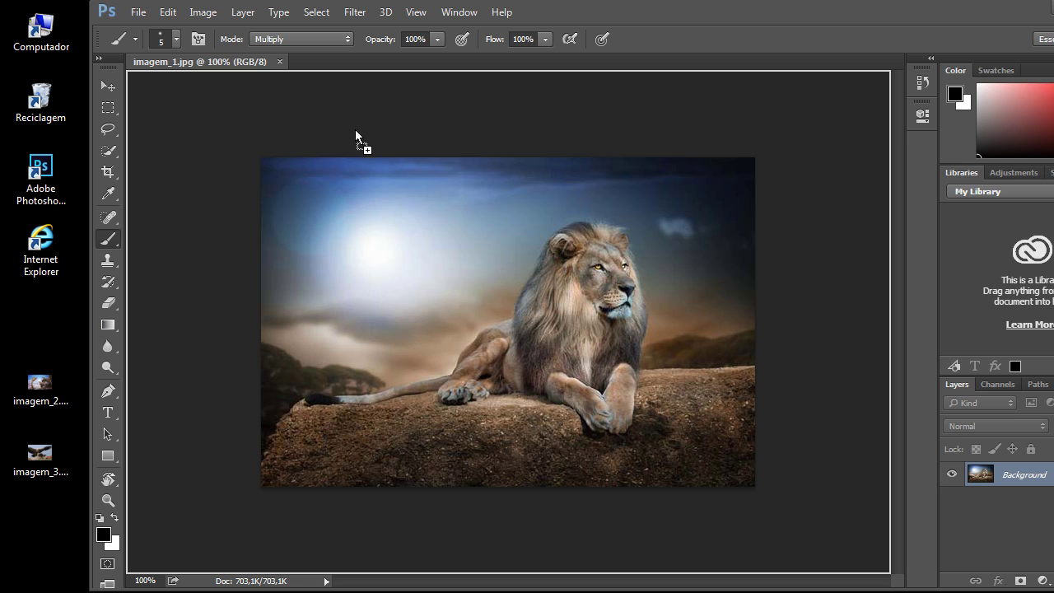
left_click_drag(305, 289, 336, 64)
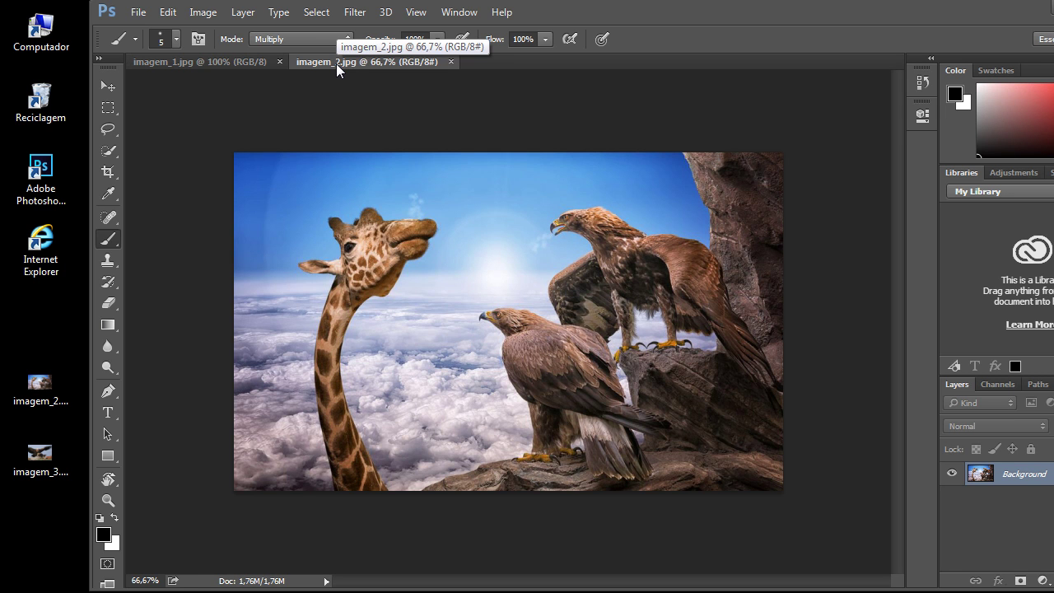
left_click(236, 61)
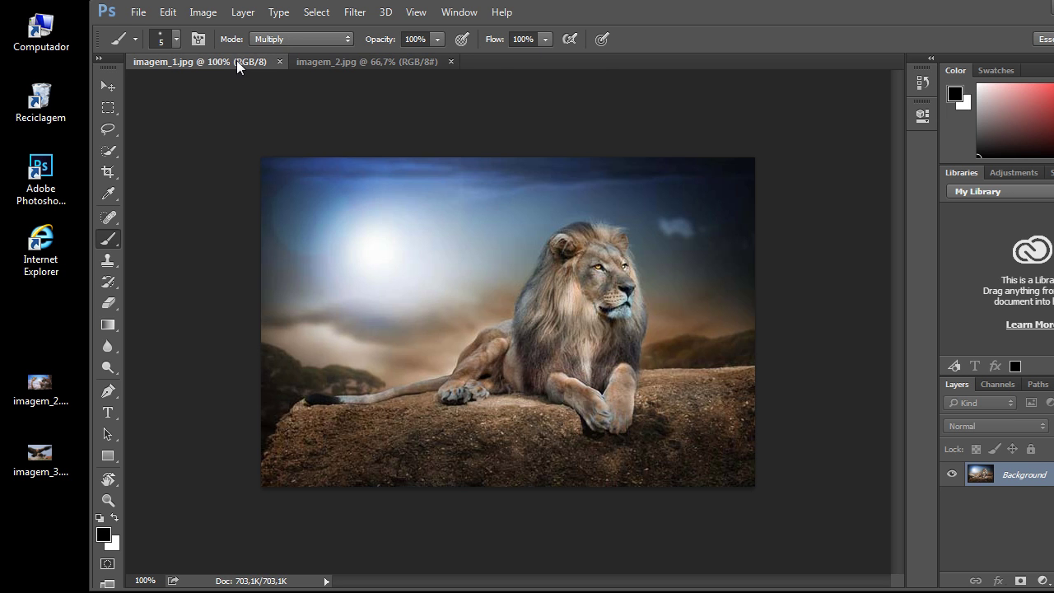
left_click(349, 63)
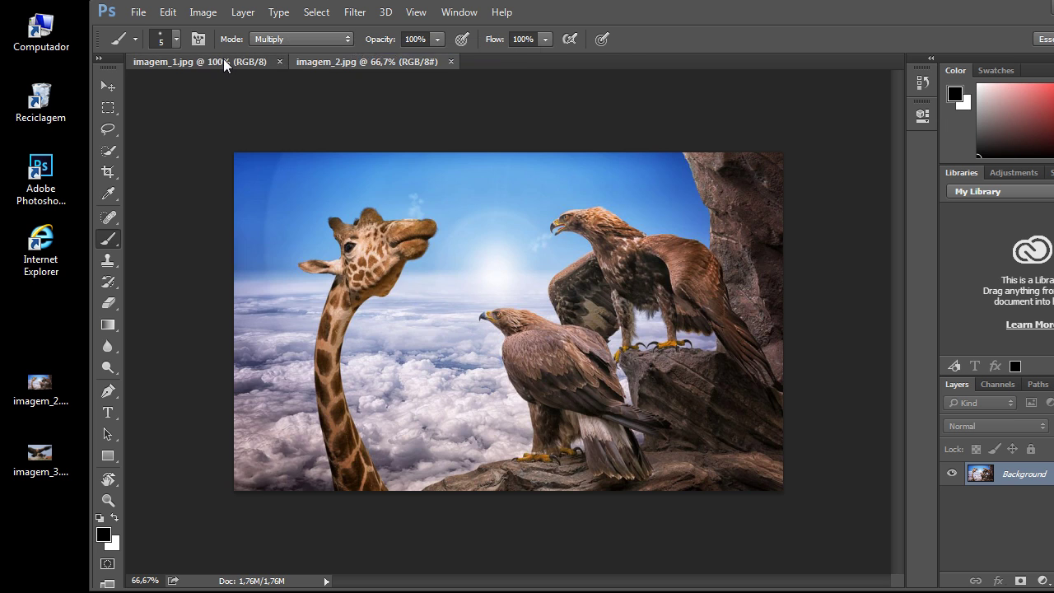
- Drag the vulture photo imagem_3.jpg from the desktop into Photoshop as a third document tab
left_click(226, 60)
left_click(344, 60)
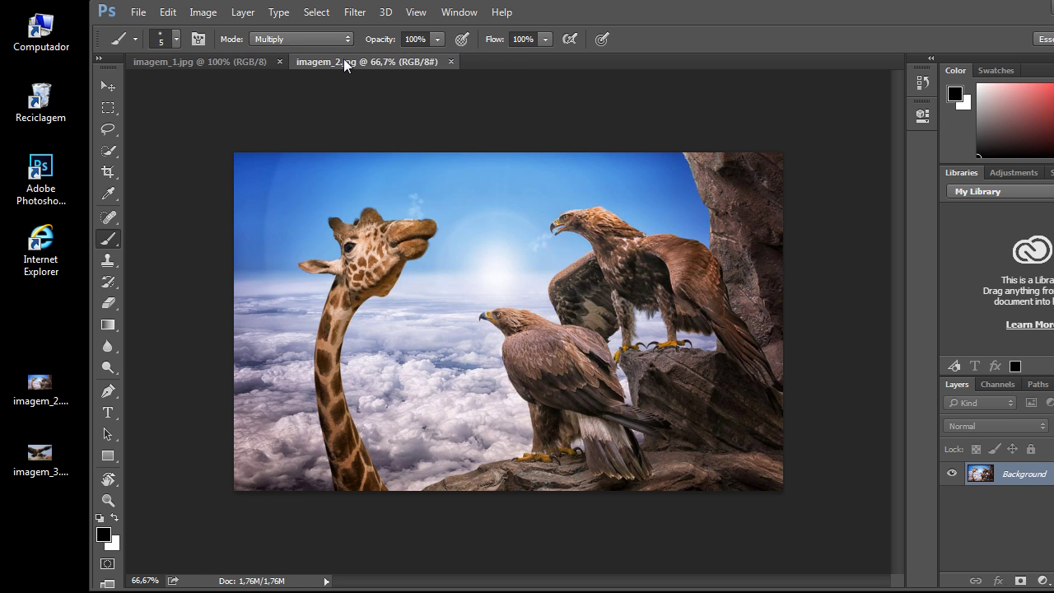
mouse_move(40, 453)
left_mouse_down()
mouse_move(434, 195)
mouse_move(478, 65)
left_mouse_up()
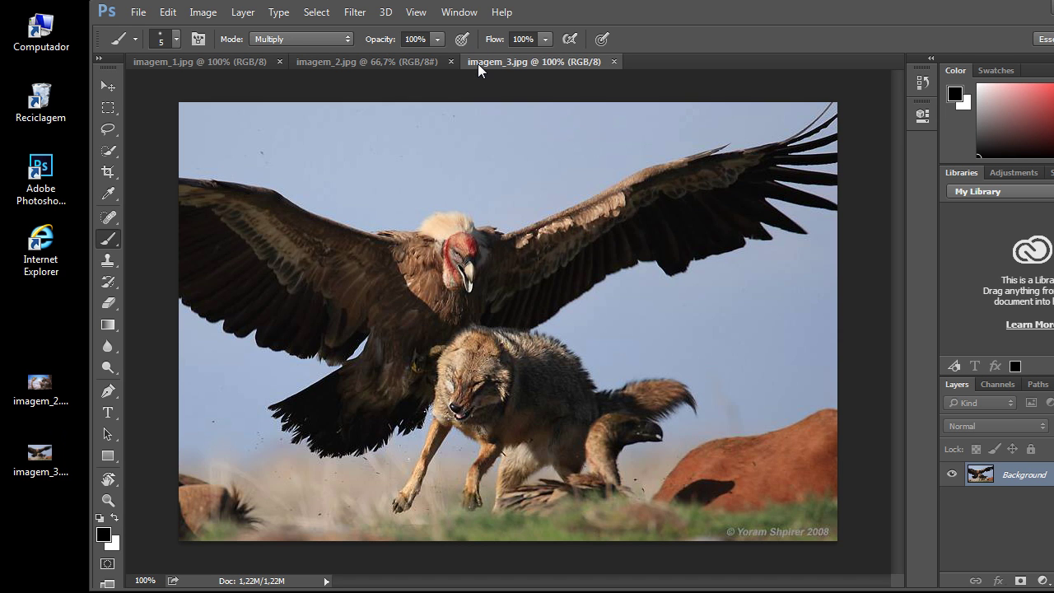
left_click(367, 65)
- Close the lion, giraffe-and-eagles and vulture photo tabs, leaving no document open
left_click(198, 66)
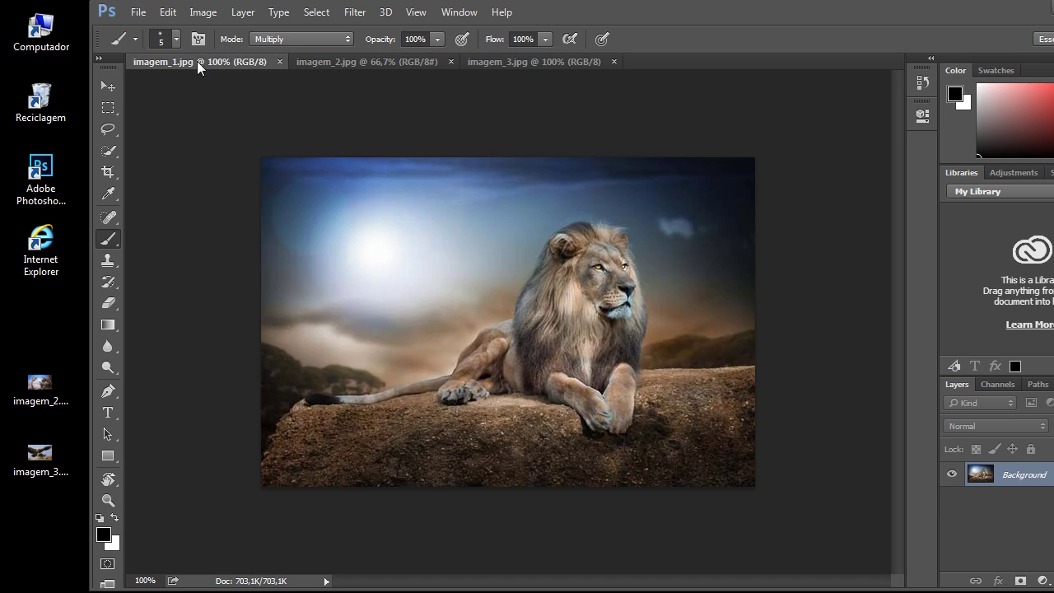
left_click(279, 61)
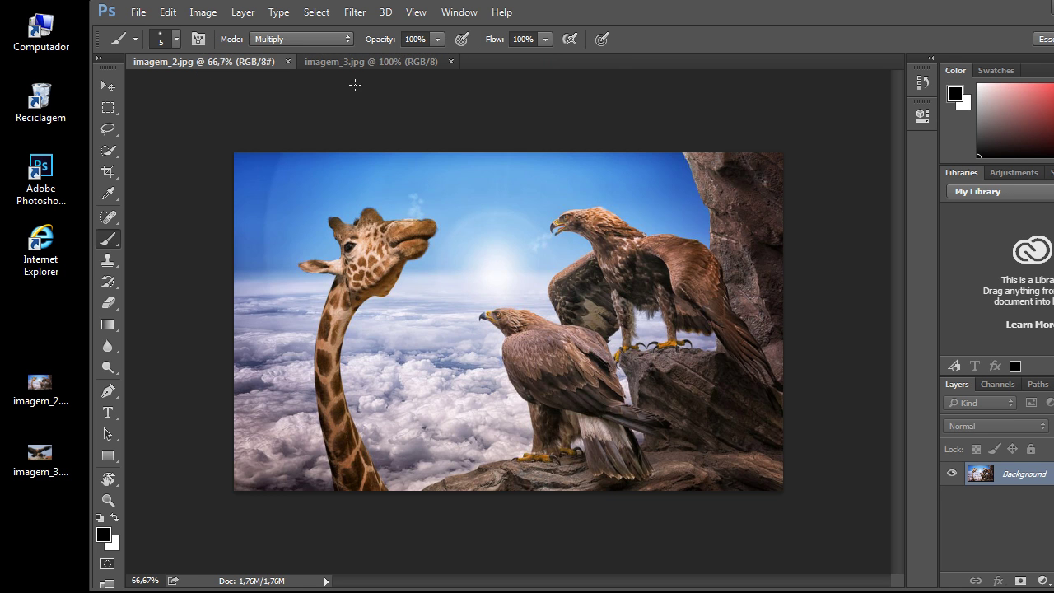
left_click(287, 62)
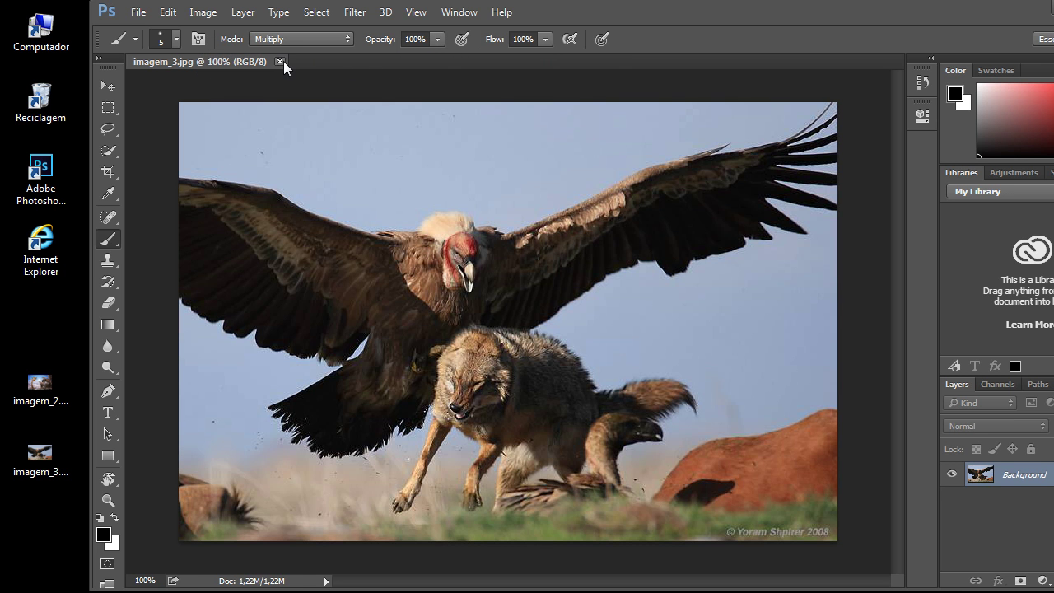
left_click(287, 62)
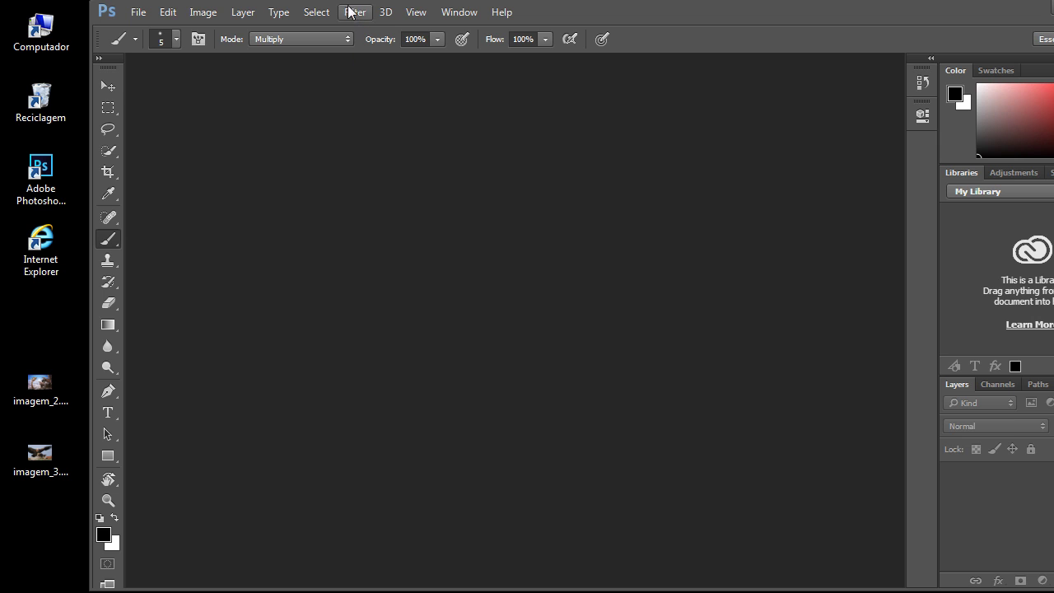
- Drag the Photoshop window back so it fits the screen
mouse_move(631, 13)
left_mouse_down()
mouse_move(894, 26)
mouse_move(651, 25)
mouse_move(615, 11)
left_mouse_up()
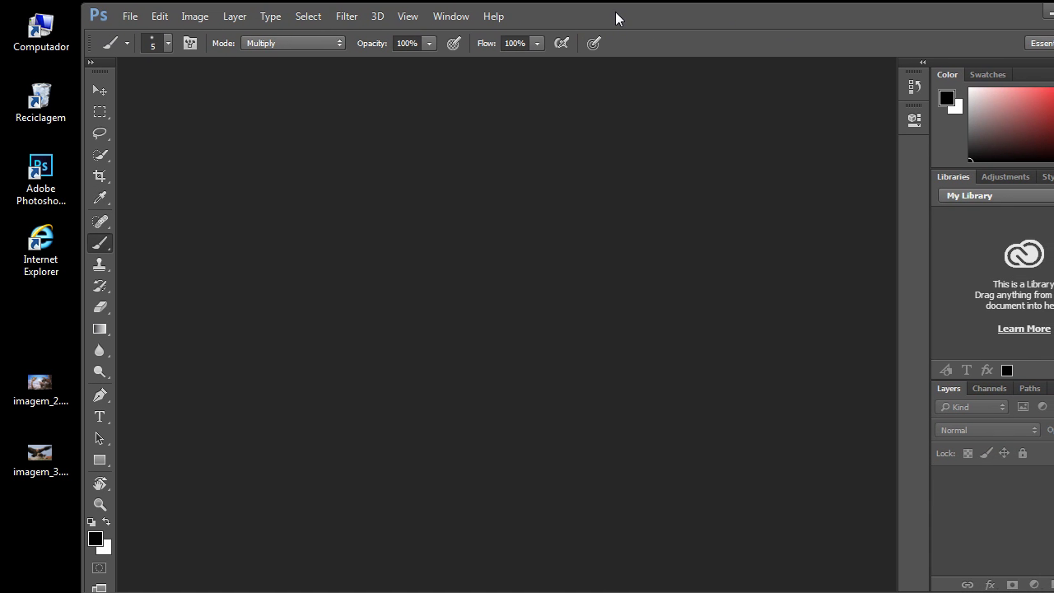
left_click_drag(615, 12, 534, 8)
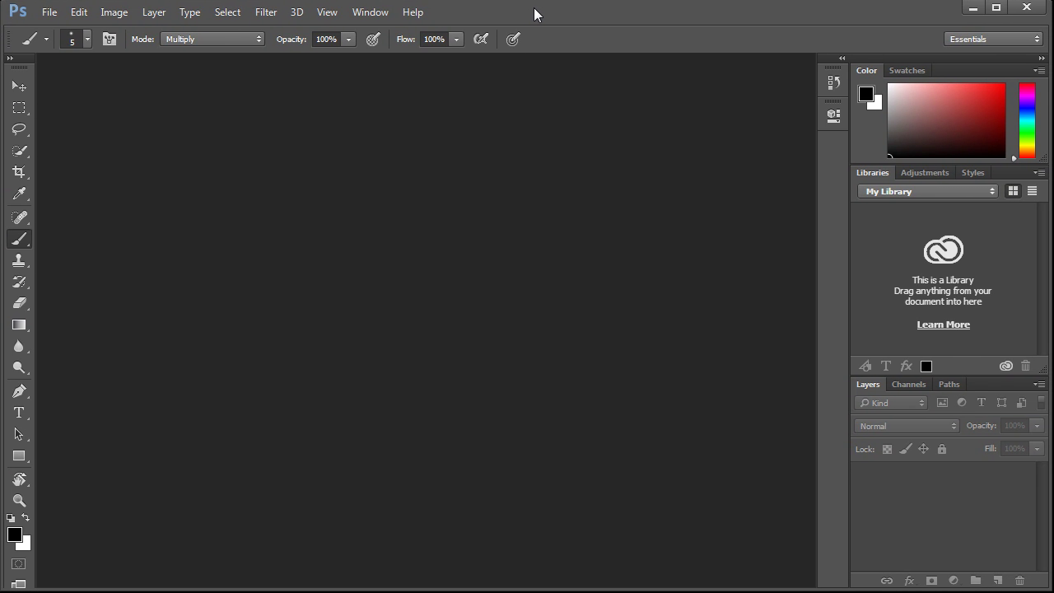
left_click_drag(541, 10, 540, 11)
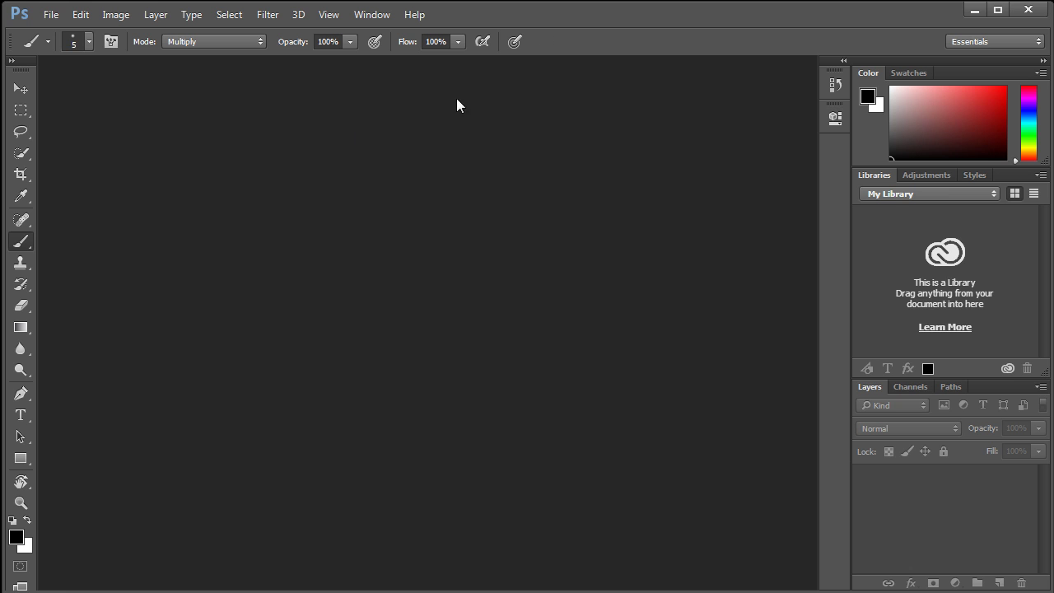
- Open imagem_1.jpg from 2TB (F:) > Photoshop - basico using File > Open
left_click(51, 14)
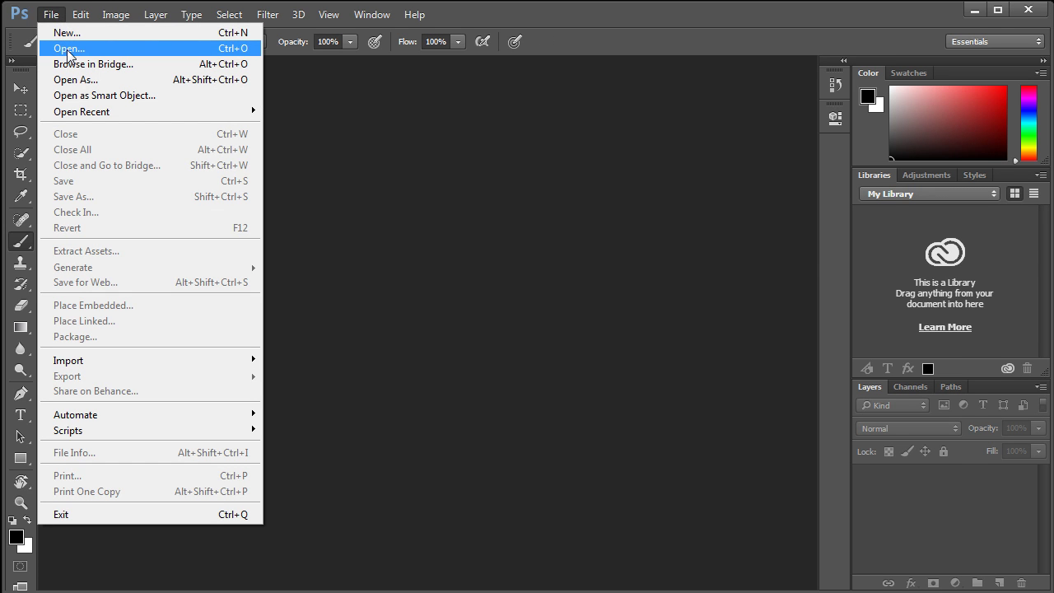
left_click(68, 51)
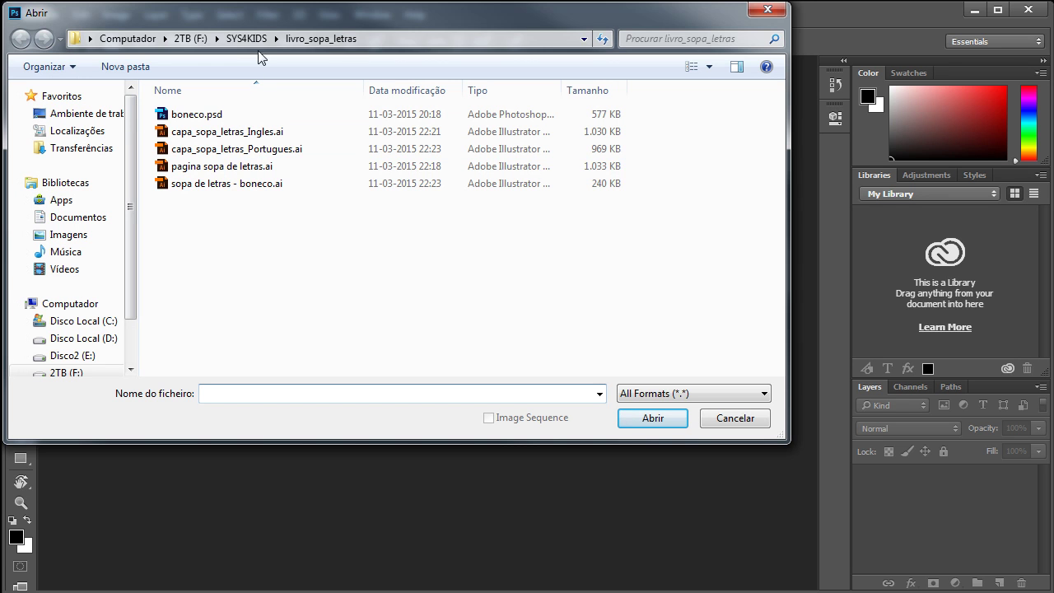
left_click(190, 38)
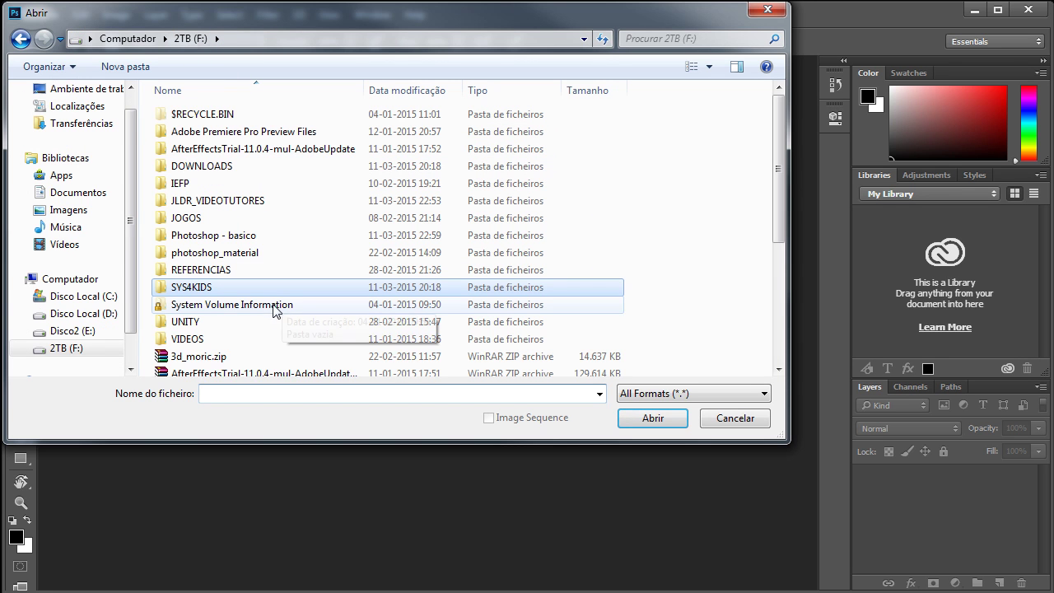
left_click(205, 237)
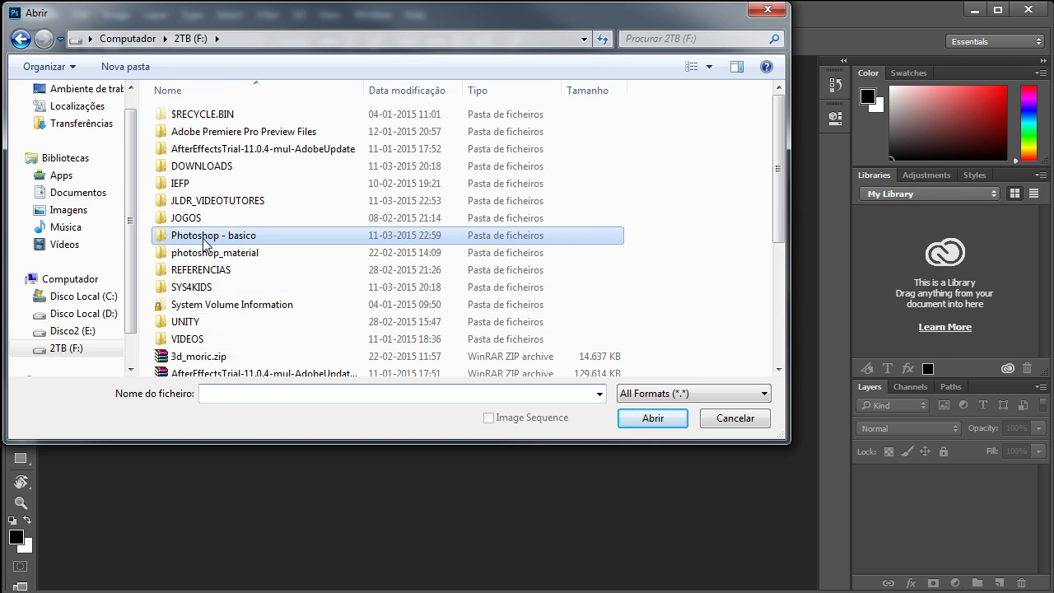
double_click(204, 237)
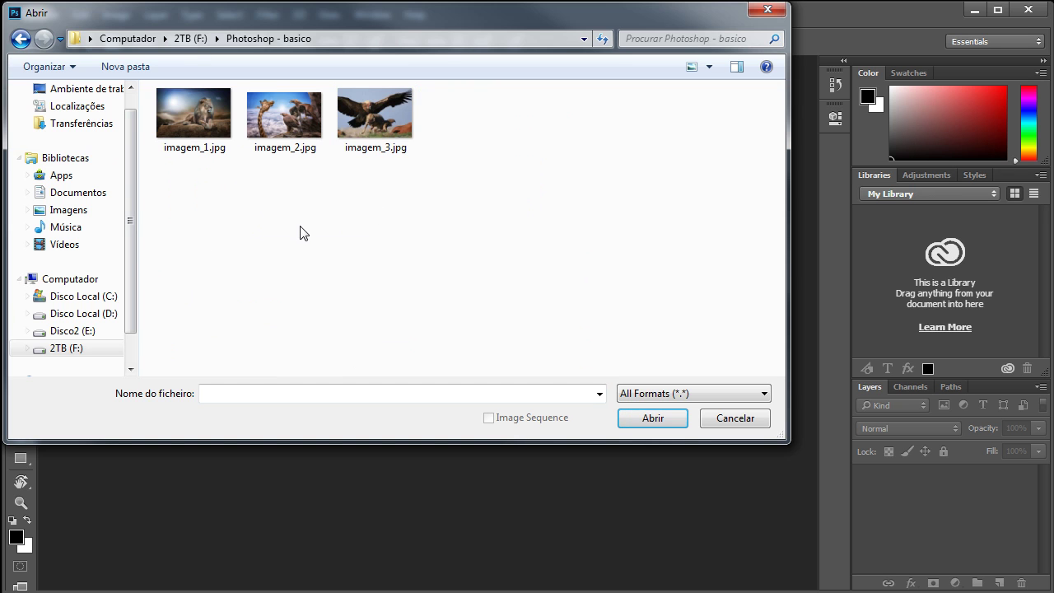
left_click(178, 114)
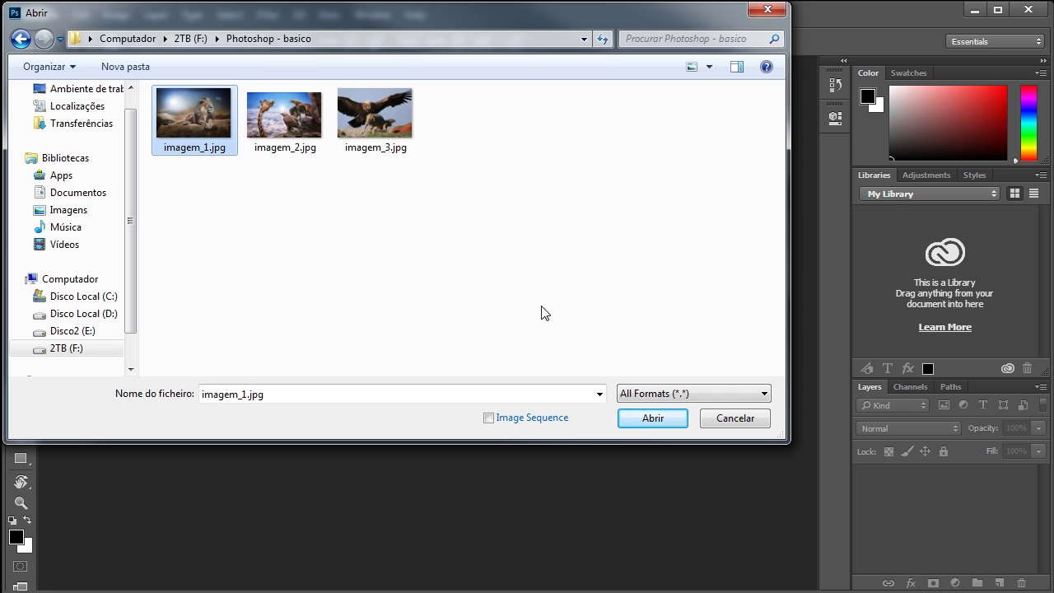
left_click(655, 418)
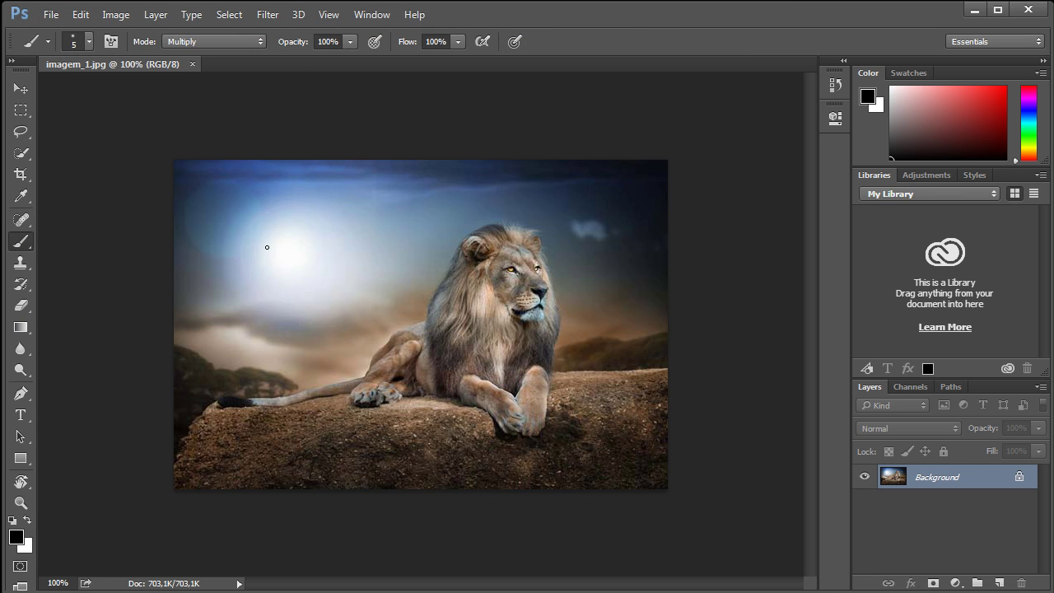
- Open imagem_2.jpg from the same folder with File > Open as a second document
left_click(233, 122)
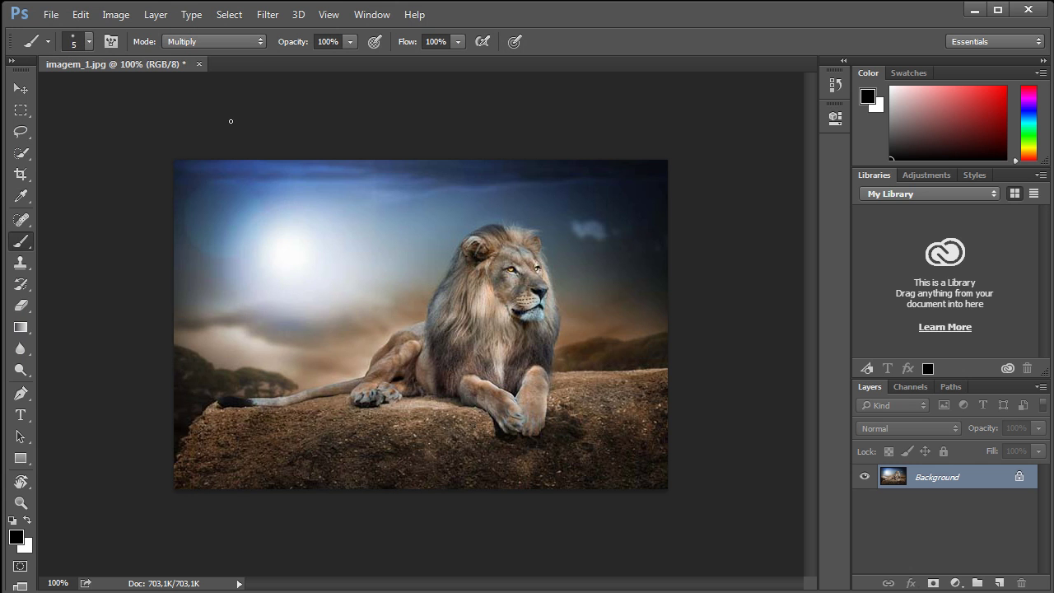
left_click(51, 15)
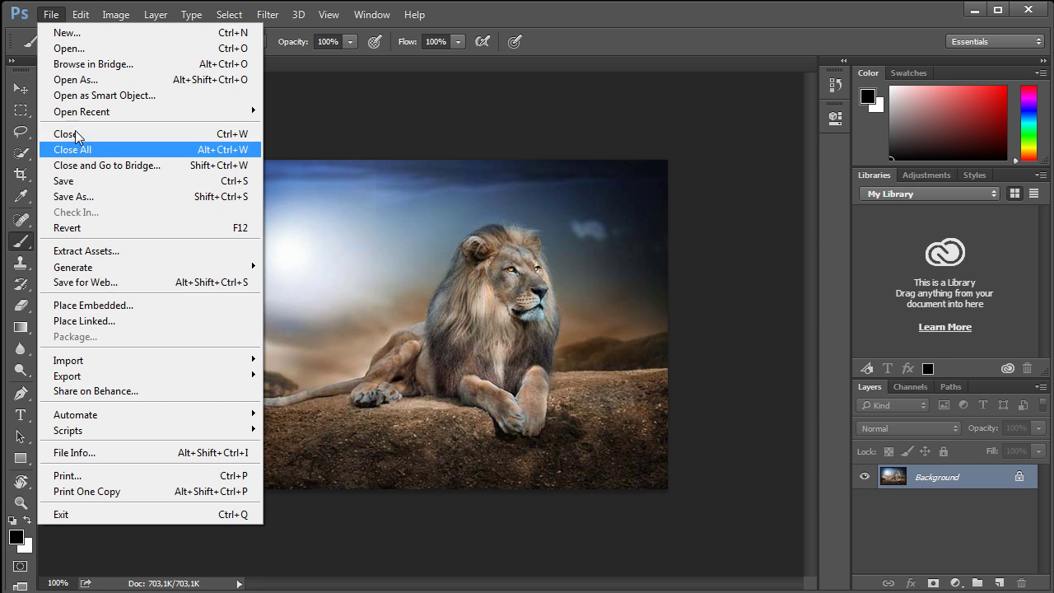
left_click(82, 47)
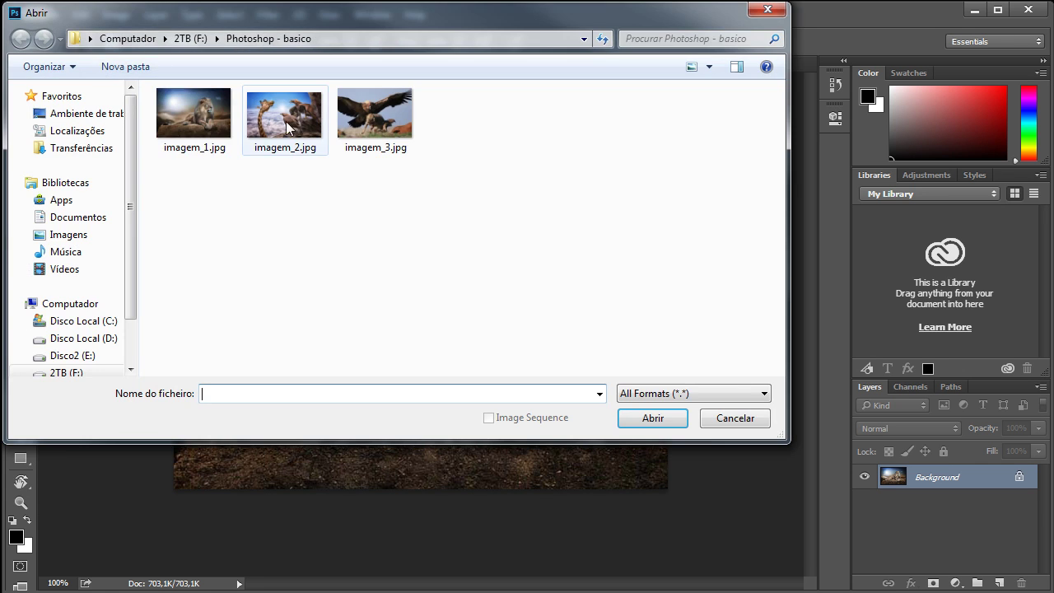
left_click(283, 125)
left_click(660, 423)
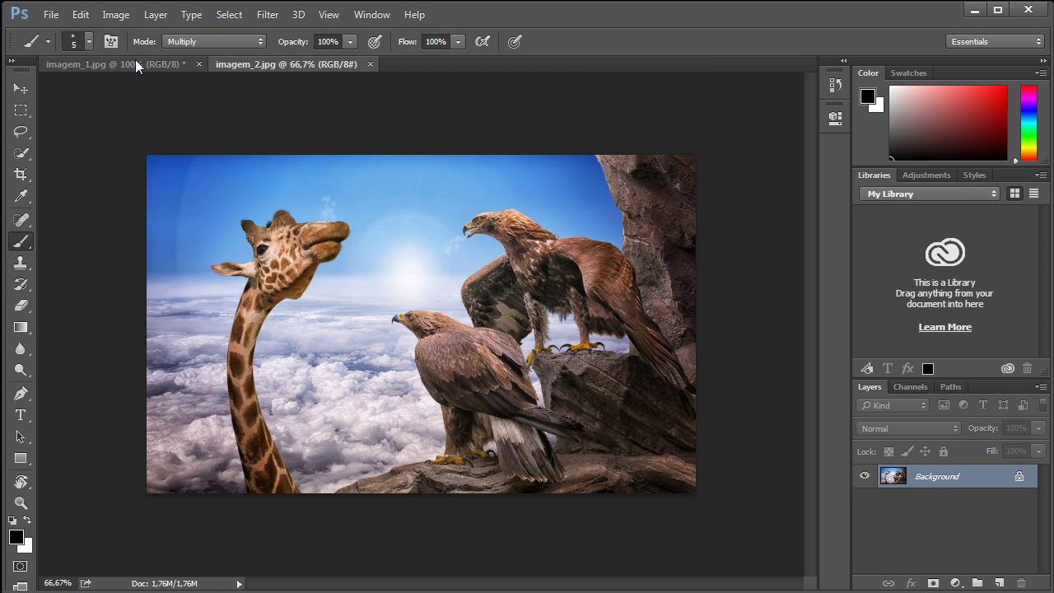
- Switch between the two photo tabs, ending on the lion photo imagem_1.jpg
left_click(136, 63)
left_click(269, 63)
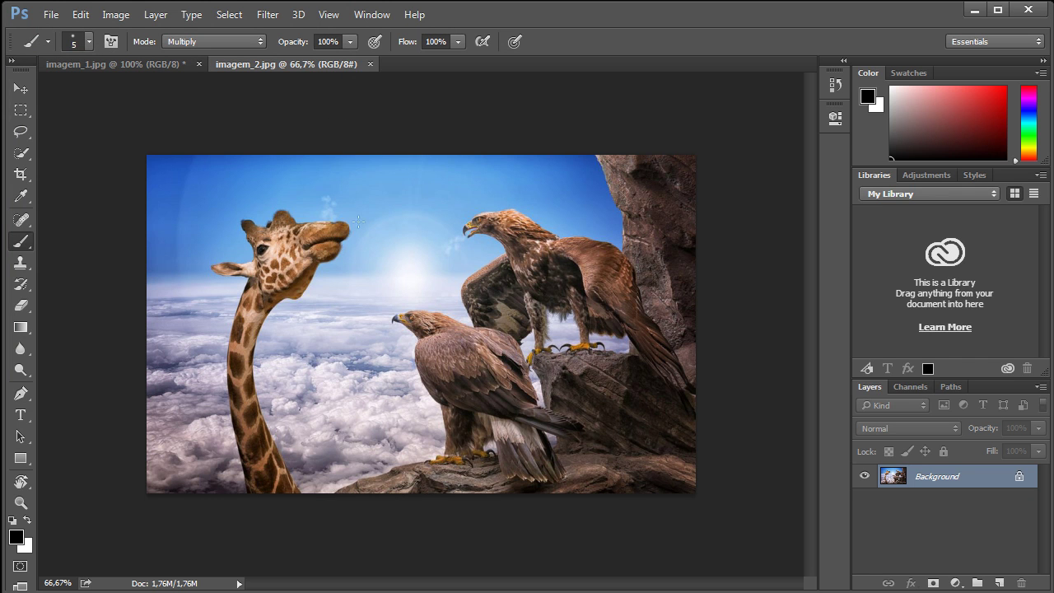
left_click(128, 63)
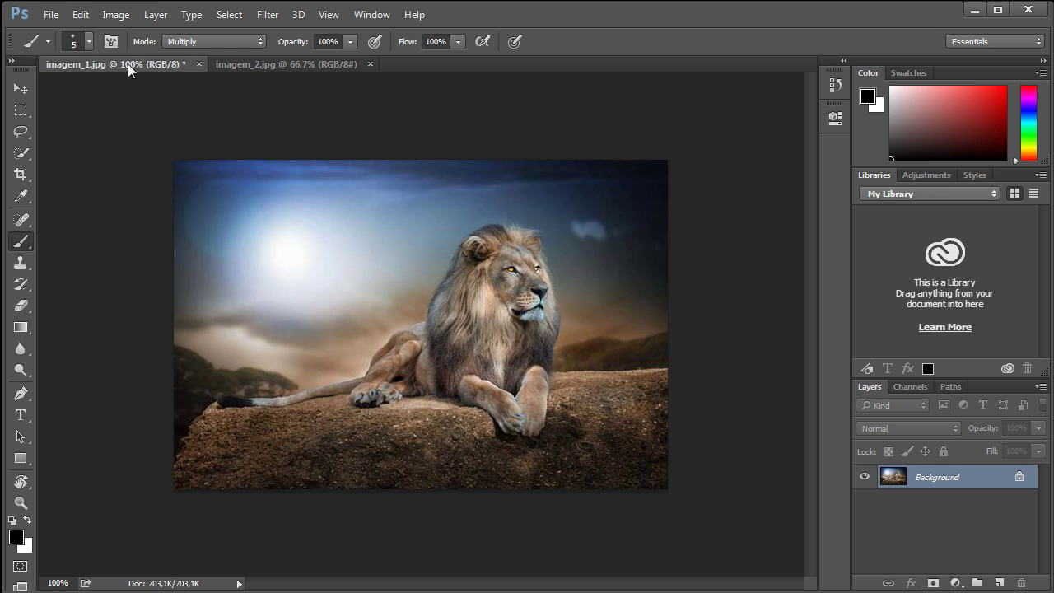